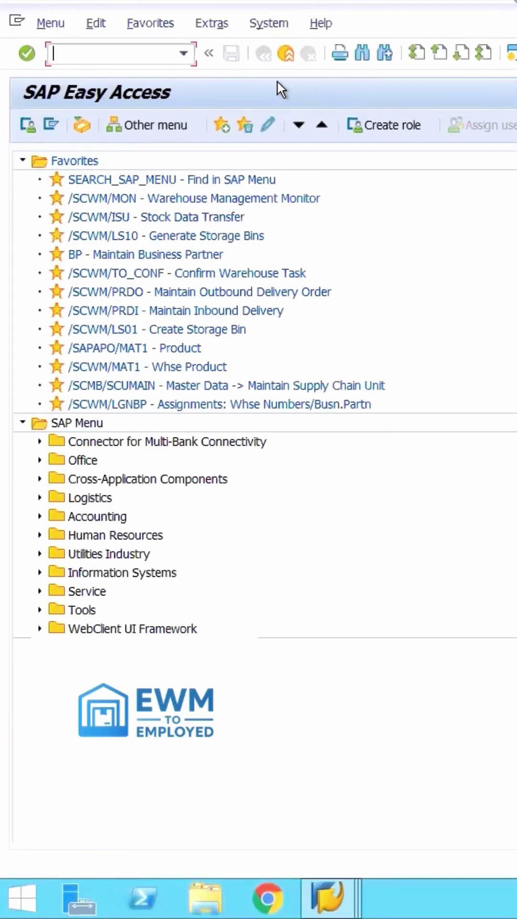
Step: Start transaction ME21N from the command field history
click(184, 53)
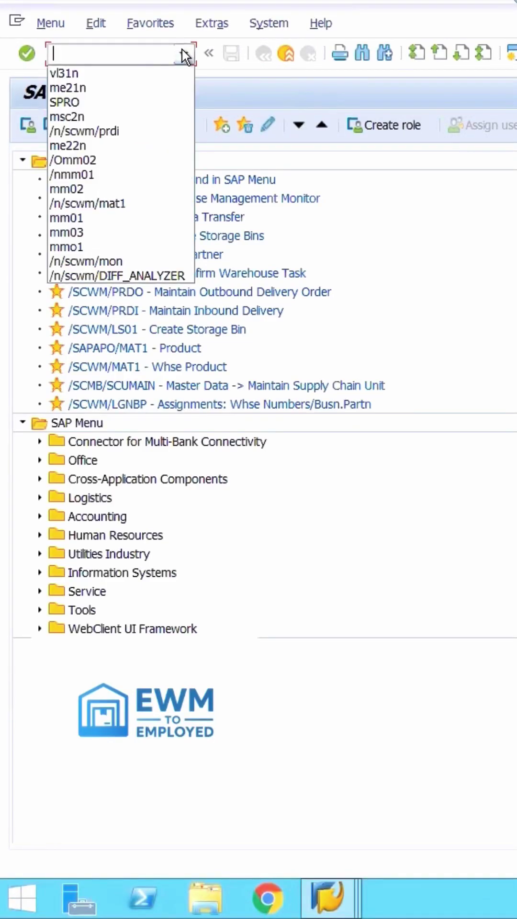
click(98, 85)
click(115, 60)
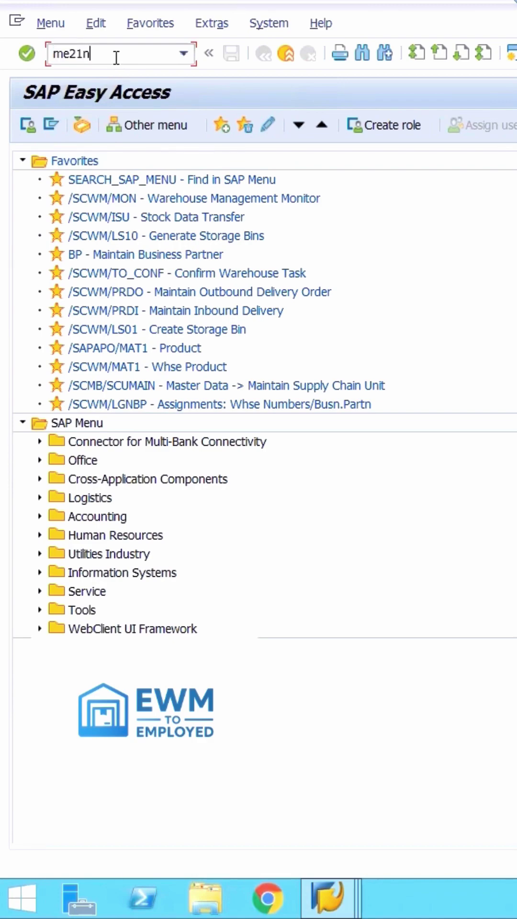
Step: Enter vendor EWMVEND (ewm vendor) on the new purchase order
key(Return)
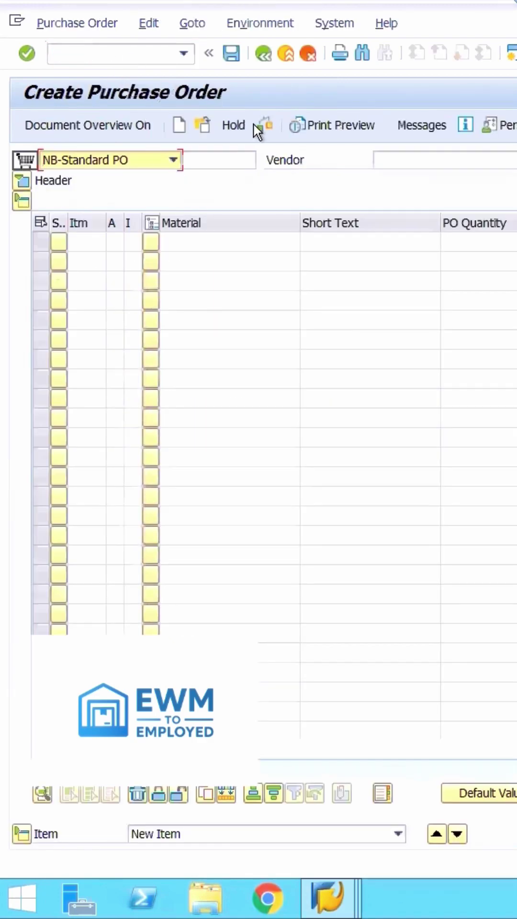
click(407, 159)
text(E)
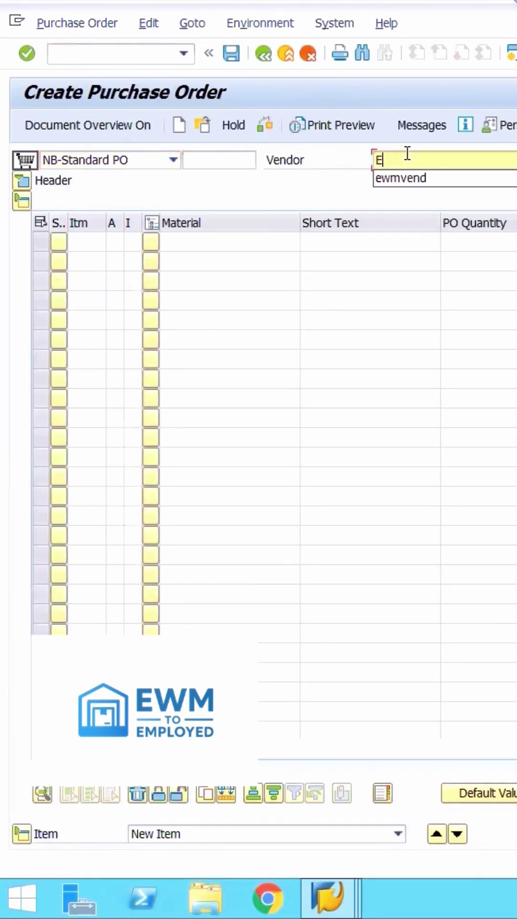
key(Down)
key(Return)
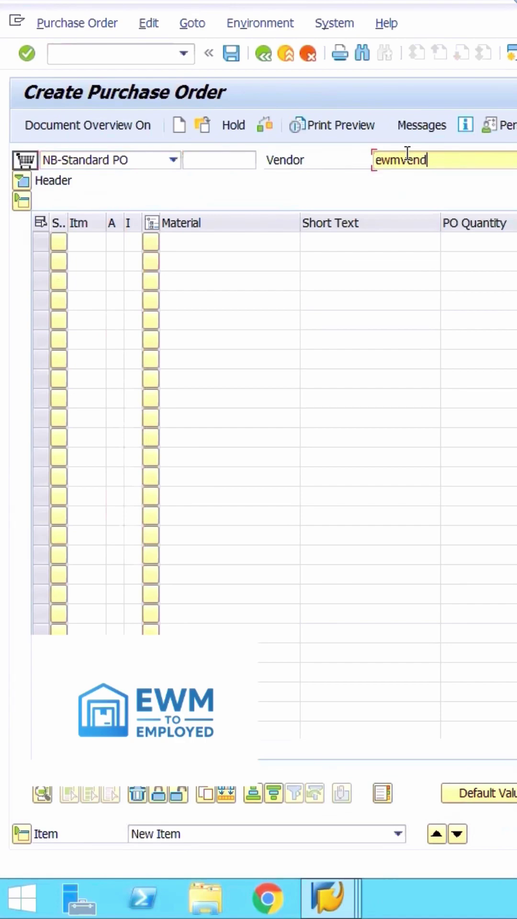
key(Return)
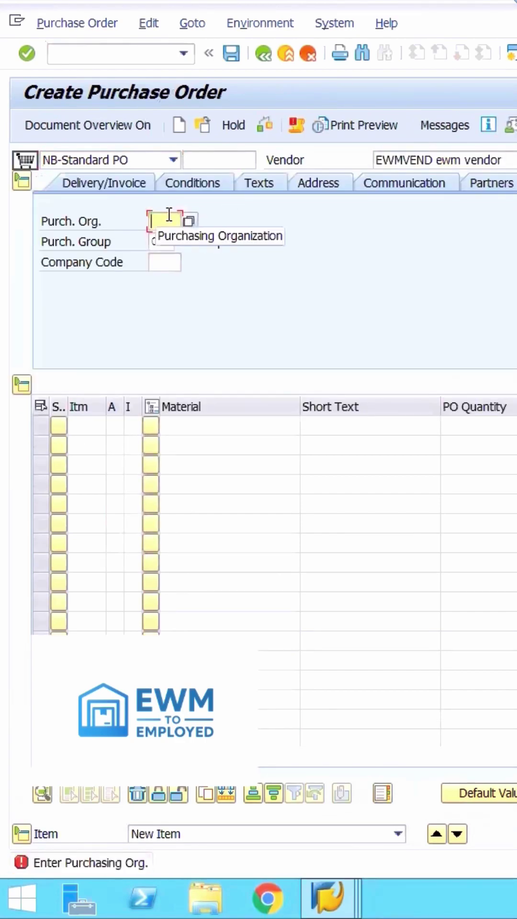
Step: Fill in the purchasing organization with the first recent value and validate the header
click(168, 221)
key(Down)
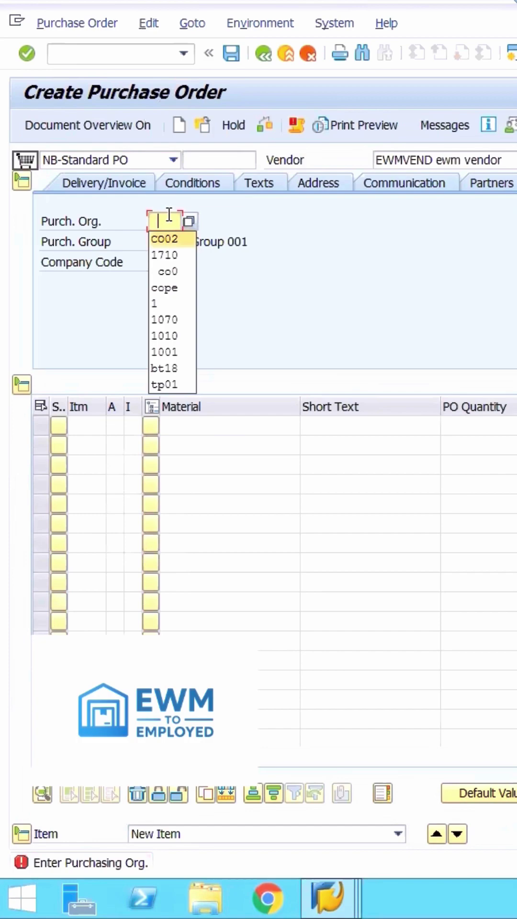
key(Return)
key(Return)
key(Return)
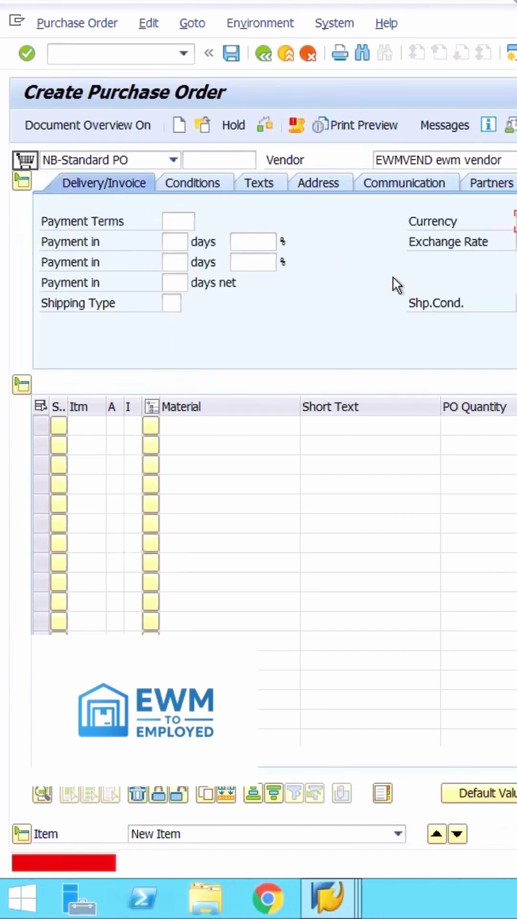
key(Return)
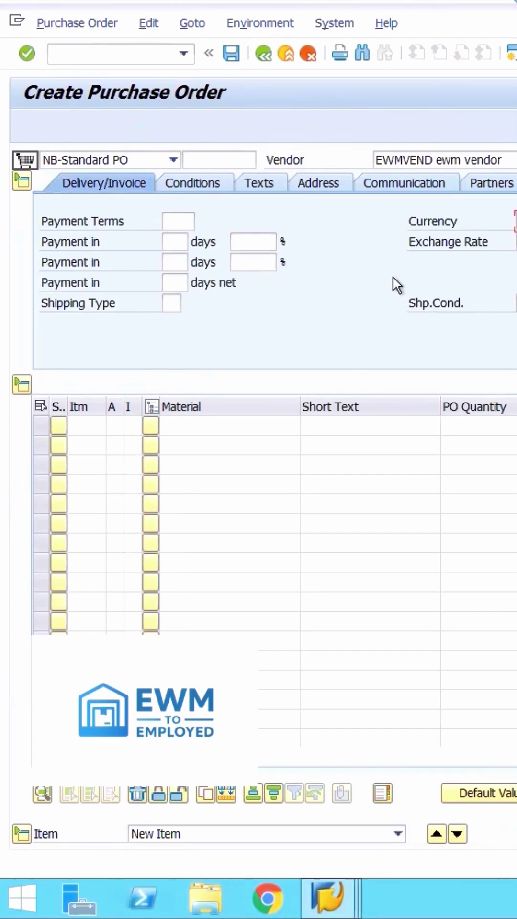
click(273, 428)
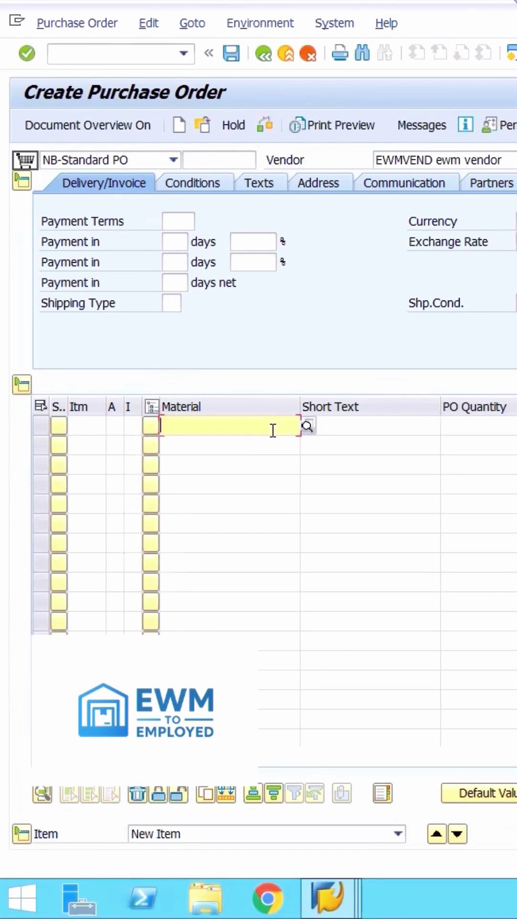
key(Down)
key(Return)
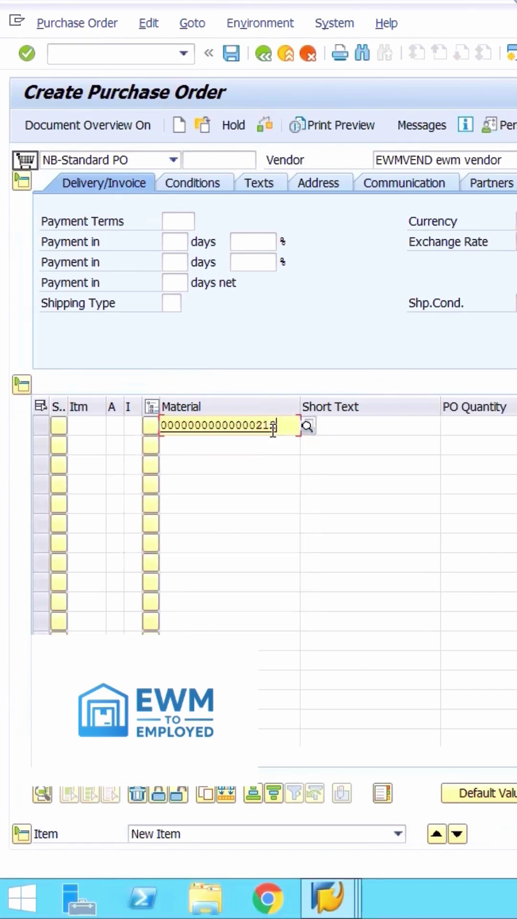
key(Return)
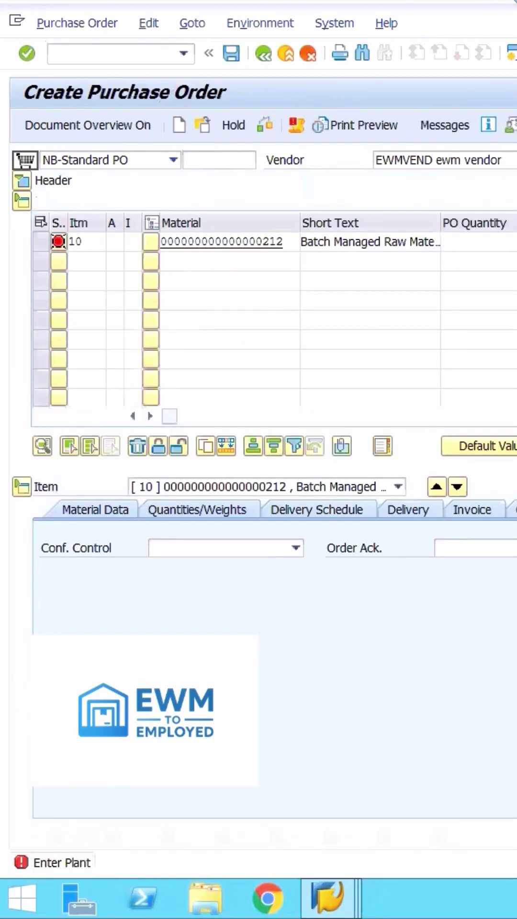
key(Tab)
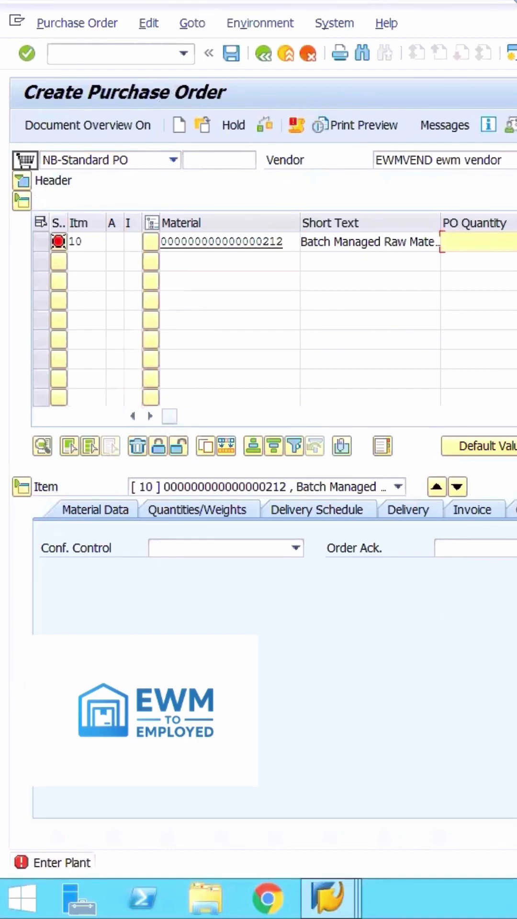
key(Tab)
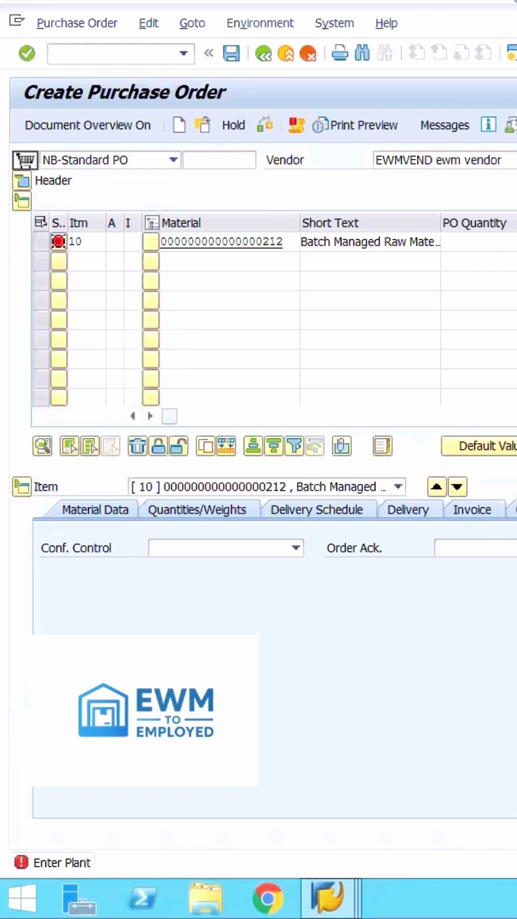
key(Return)
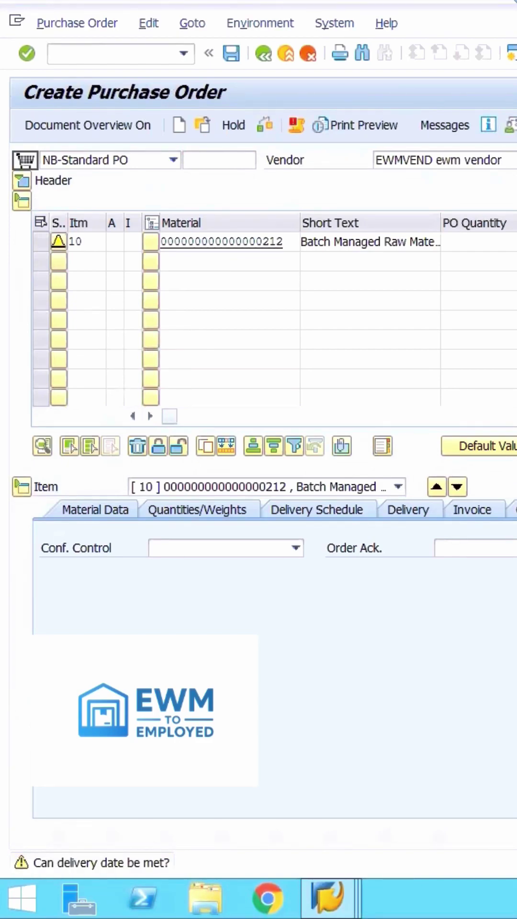
click(150, 415)
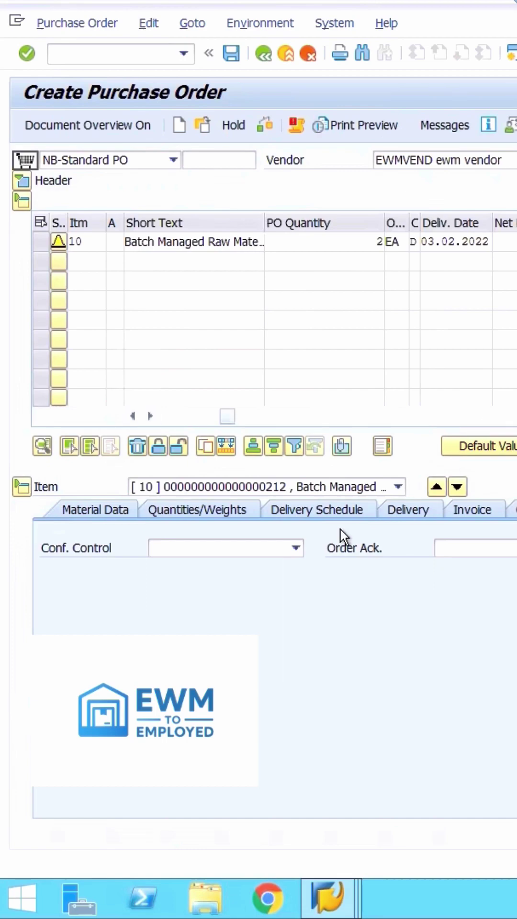
click(290, 553)
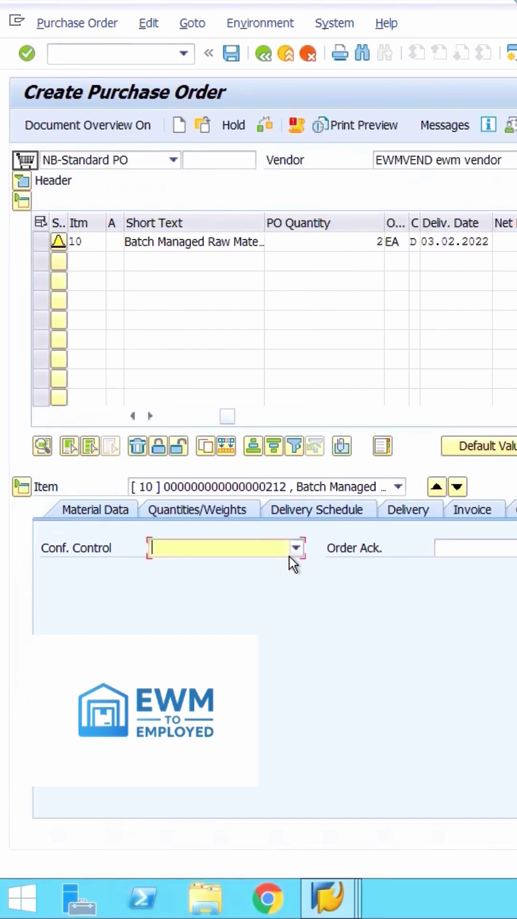
click(289, 552)
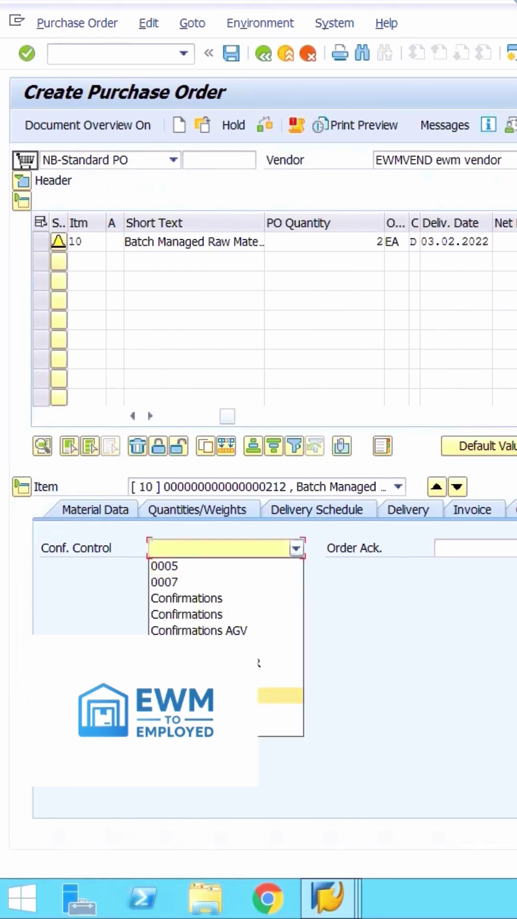
click(280, 695)
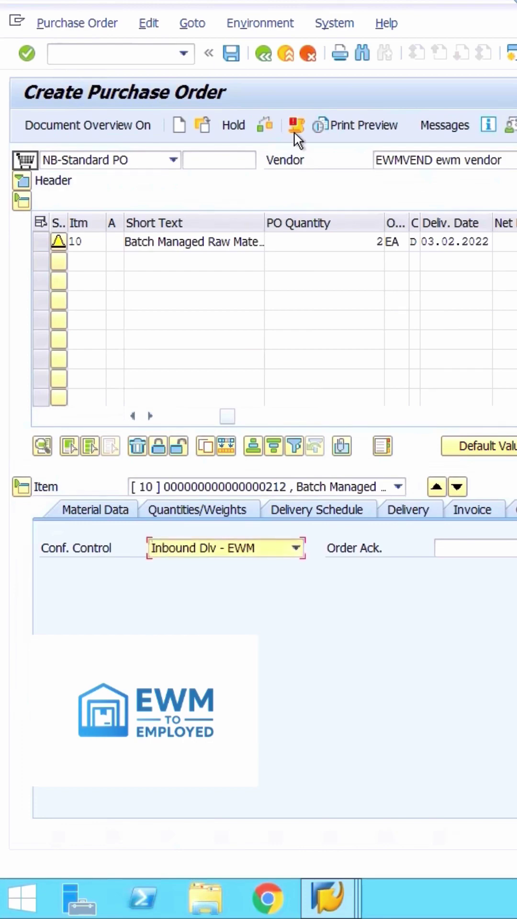
click(237, 52)
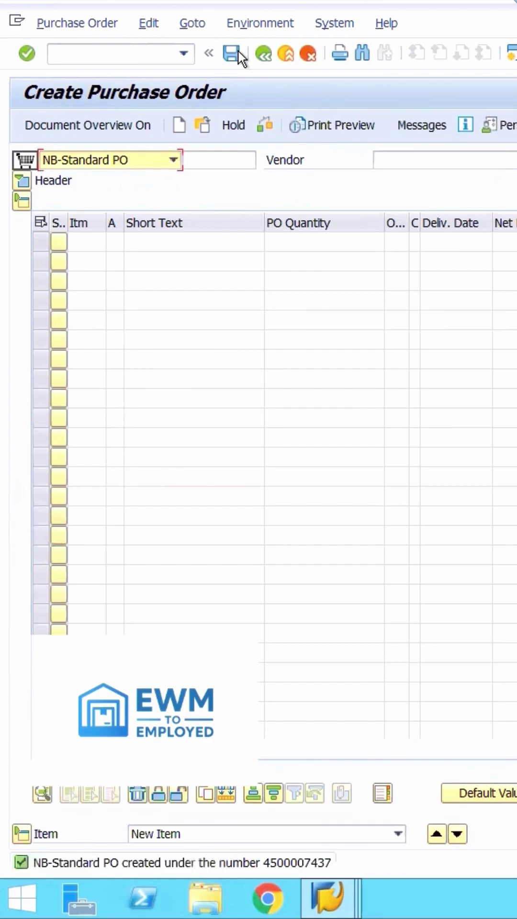
click(263, 55)
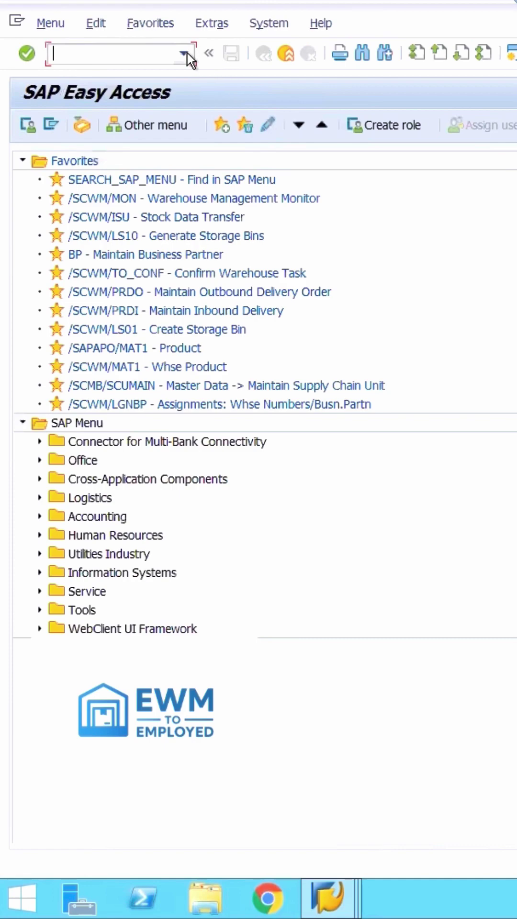
click(185, 56)
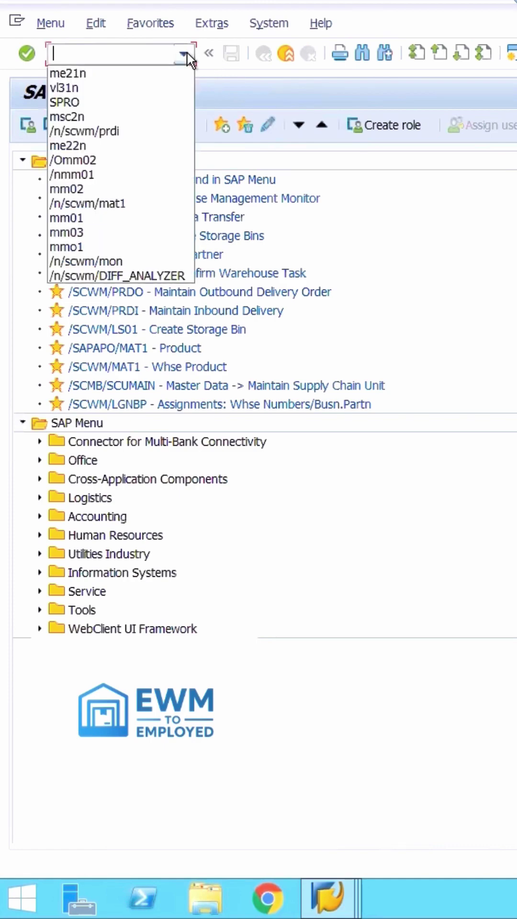
click(121, 88)
key(Return)
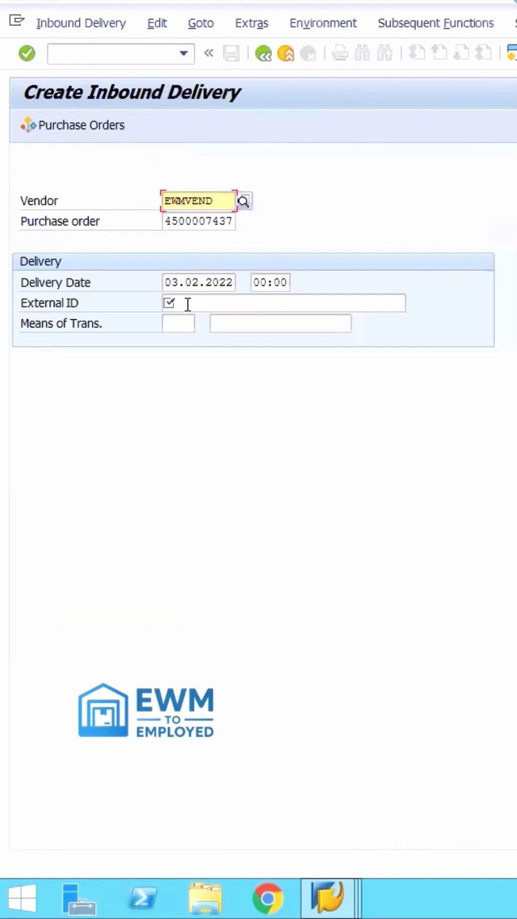
click(188, 304)
text(test)
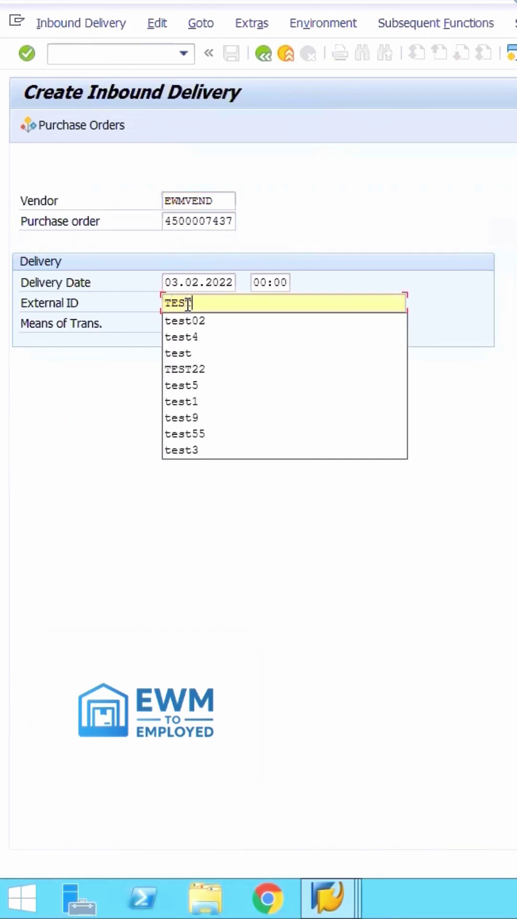
key(Return)
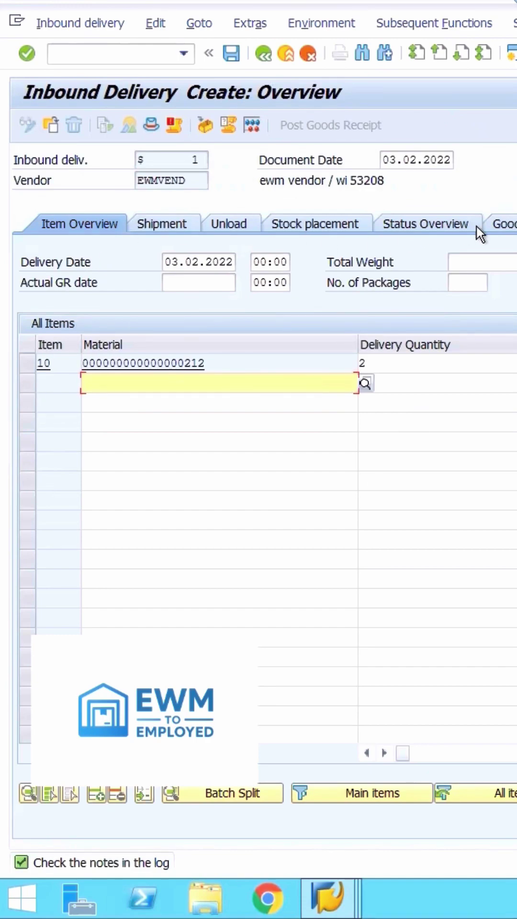
Step: Review the goods movement details, then run the expiration date check on item 10
click(504, 223)
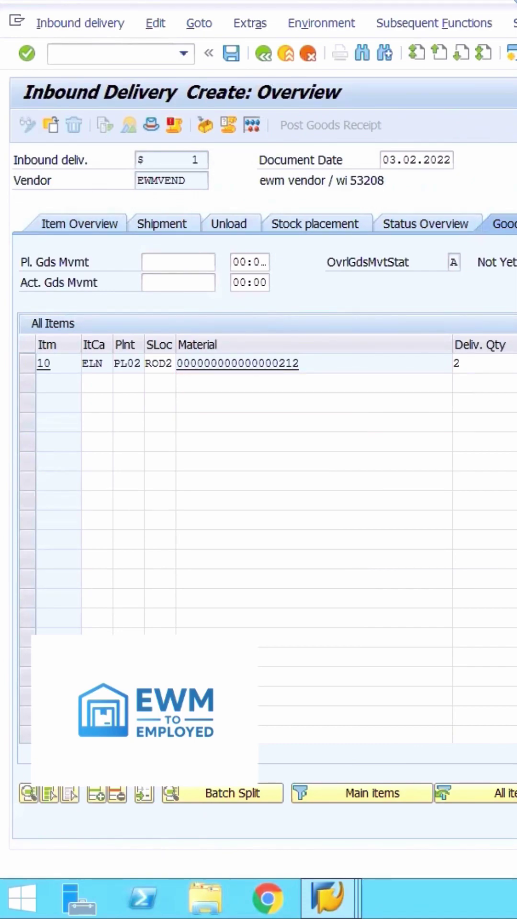
click(104, 221)
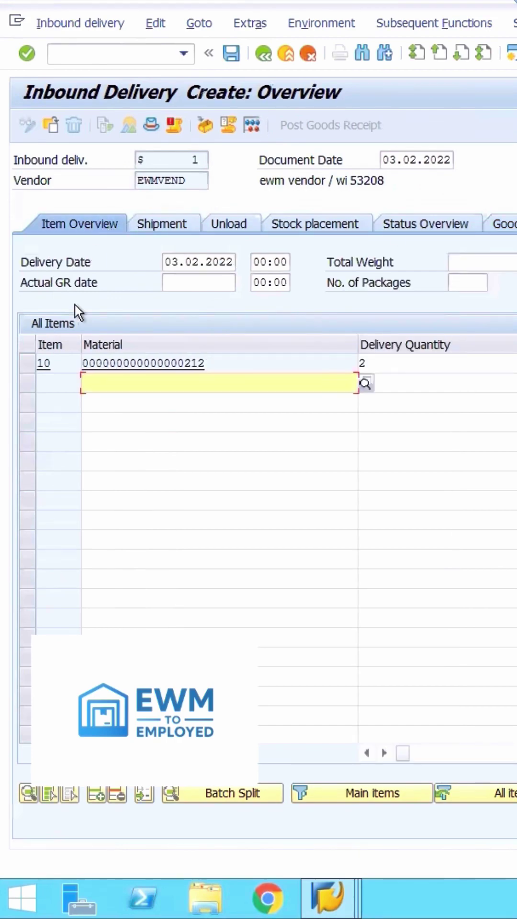
click(24, 363)
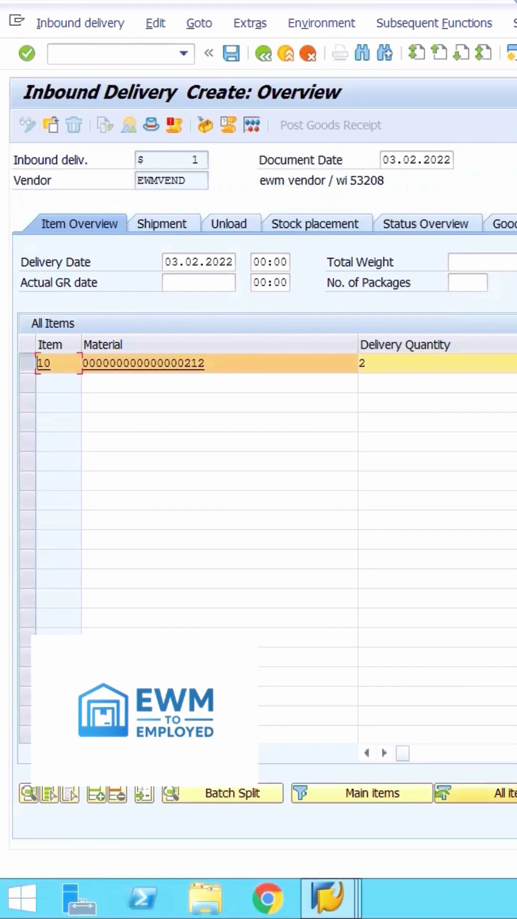
key(ctrl+s)
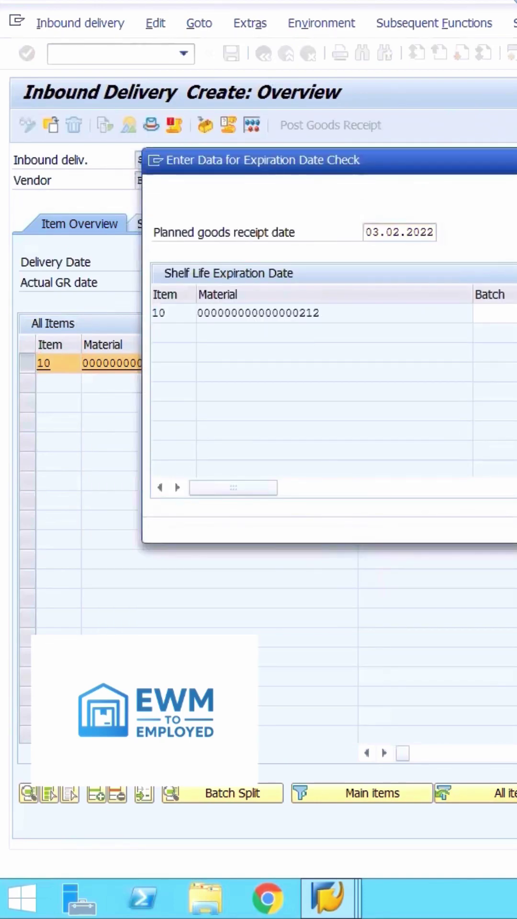
scroll(334, 387, right, 1)
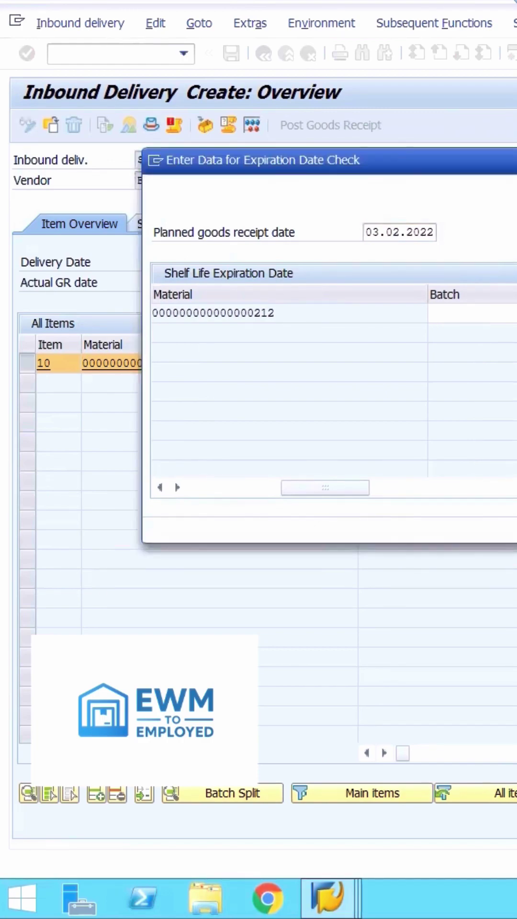
Step: Confirm the shelf-life data to create a new batch for material 212
key(Return)
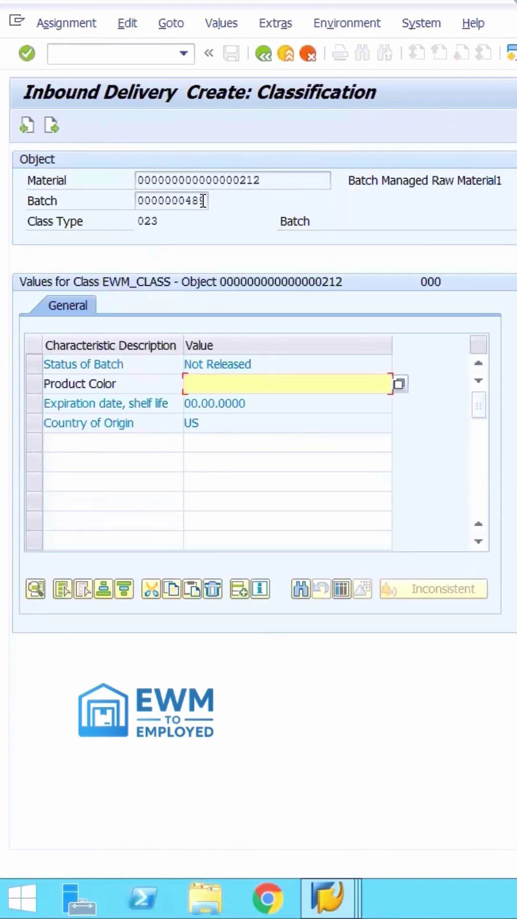
drag(207, 201, 141, 201)
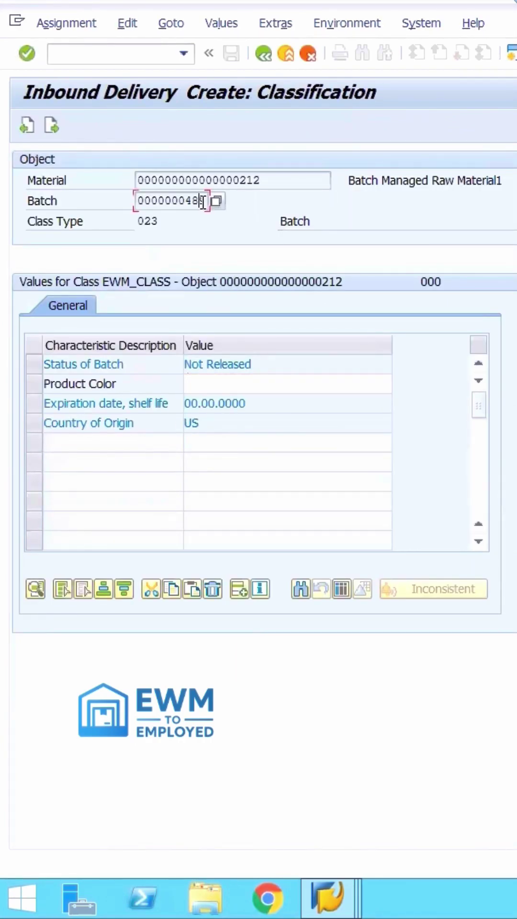
click(51, 125)
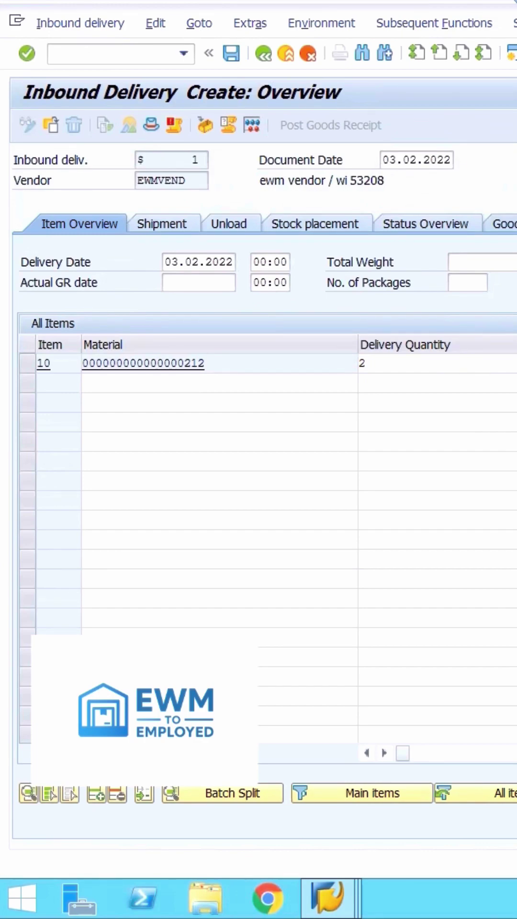
Step: Check the Goods Movement details and save inbound delivery 180004099
click(504, 223)
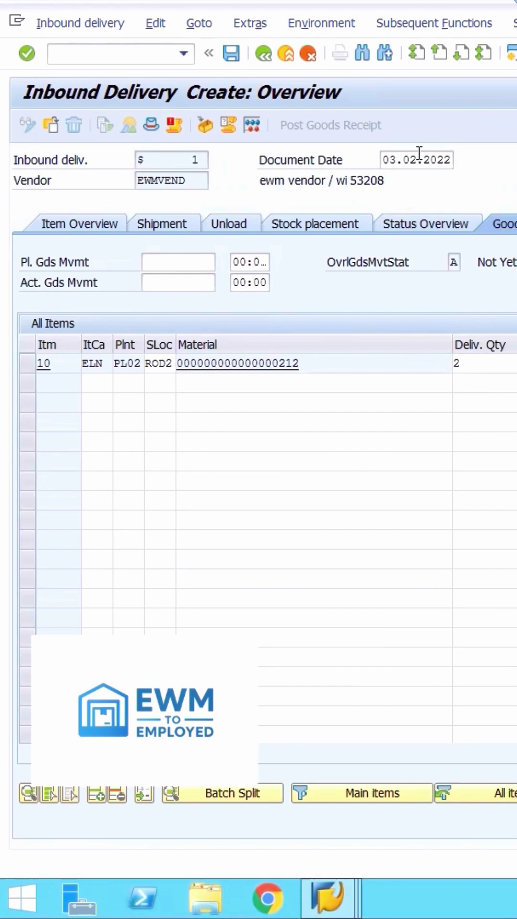
click(231, 54)
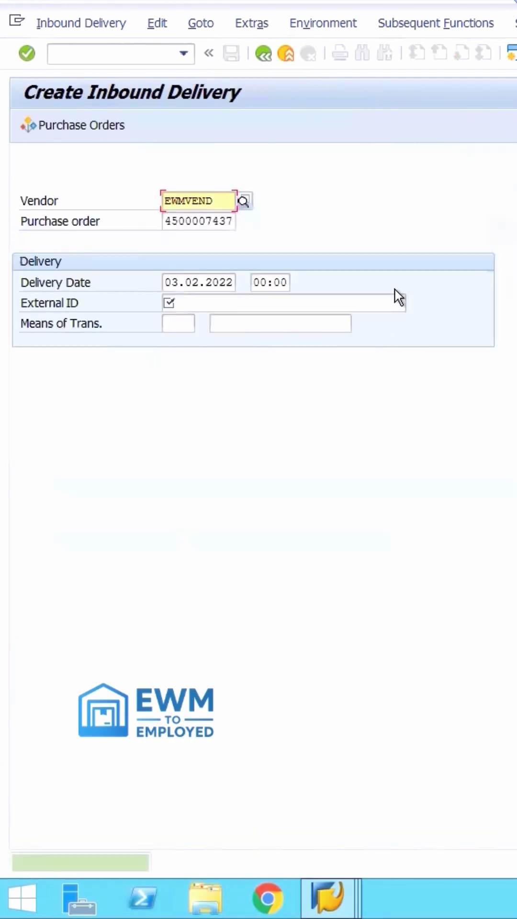